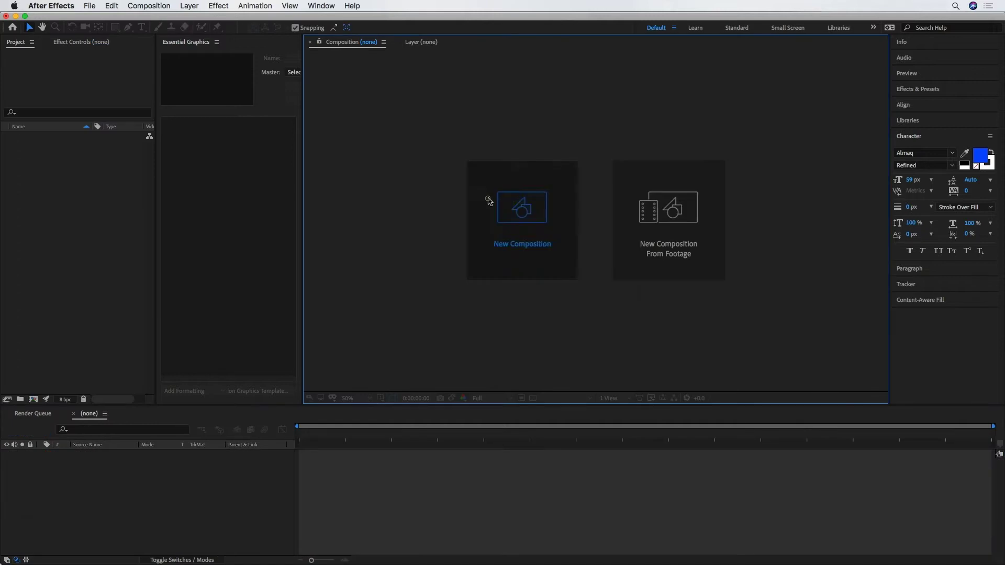
Create Comp 1 at 1920×1080, 23.976 fps, 20 seconds long, with a black background.
left_click(488, 201)
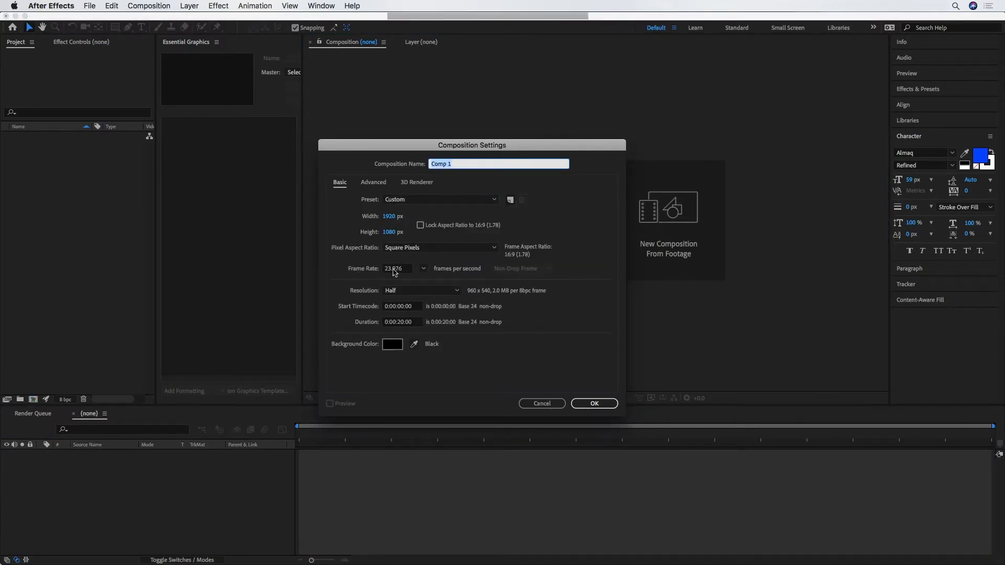
left_click(594, 403)
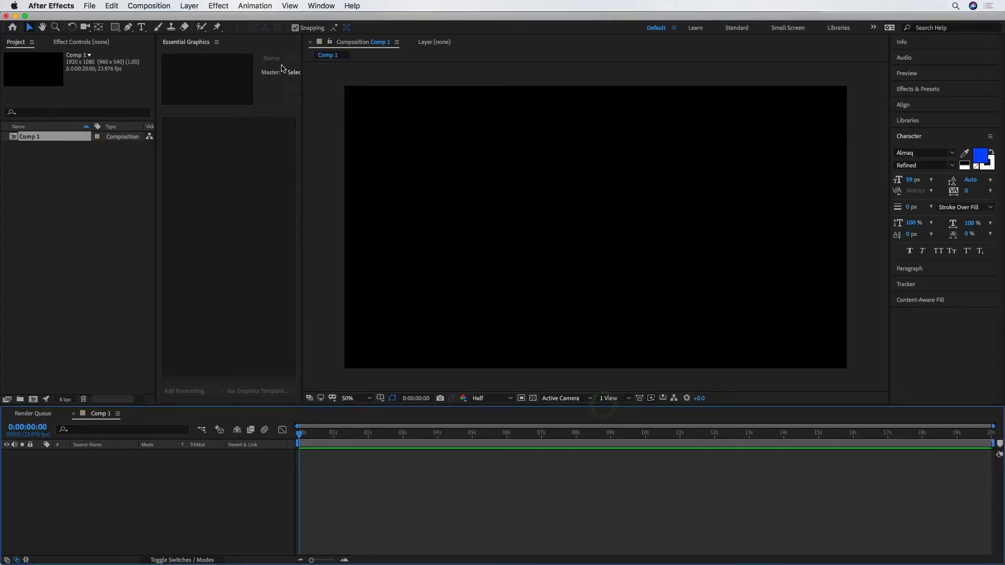
Add a full-frame White Solid 1 layer and search Effects & Presets for 'form'.
left_click(189, 6)
mouse_move(193, 18)
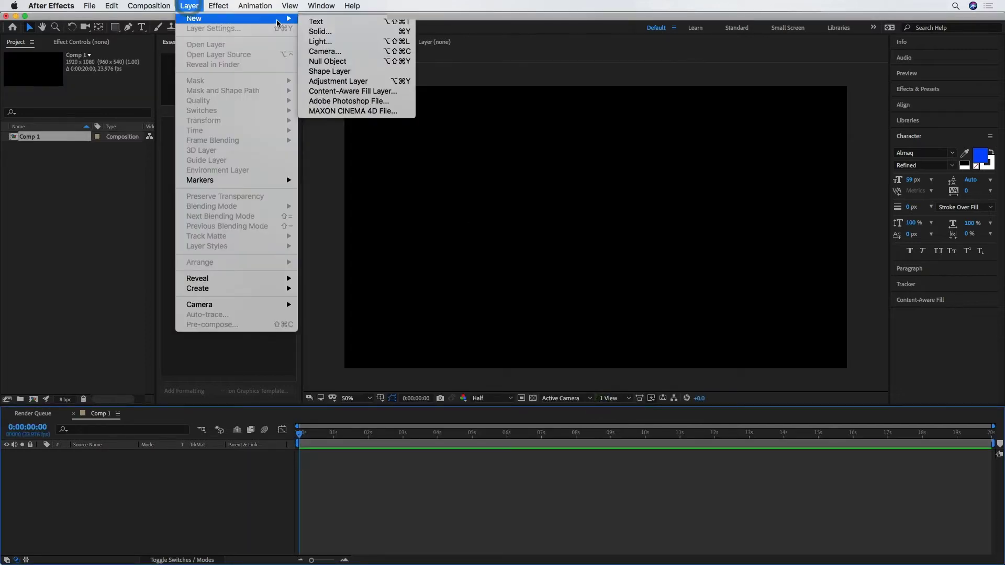
left_click(342, 32)
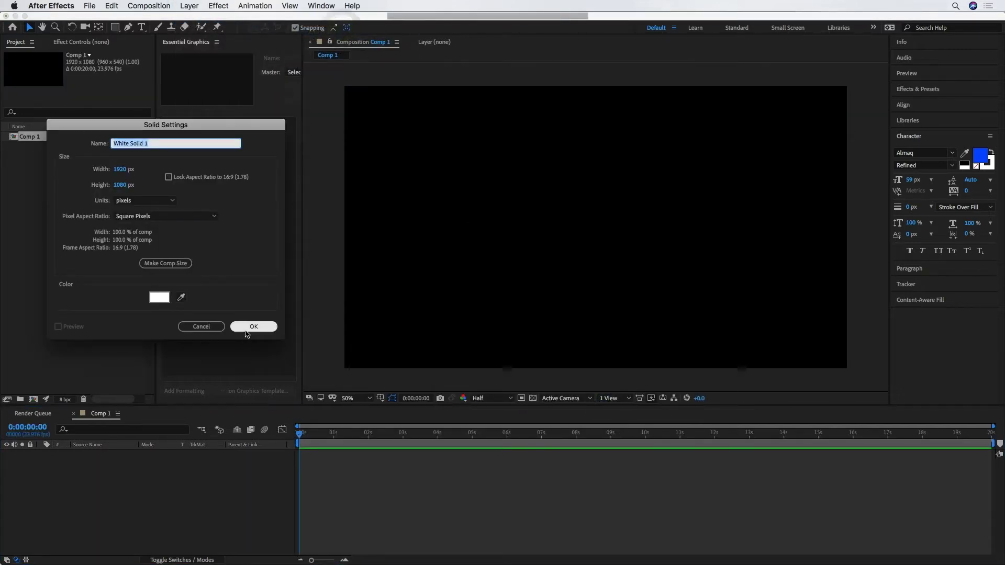
left_click(253, 327)
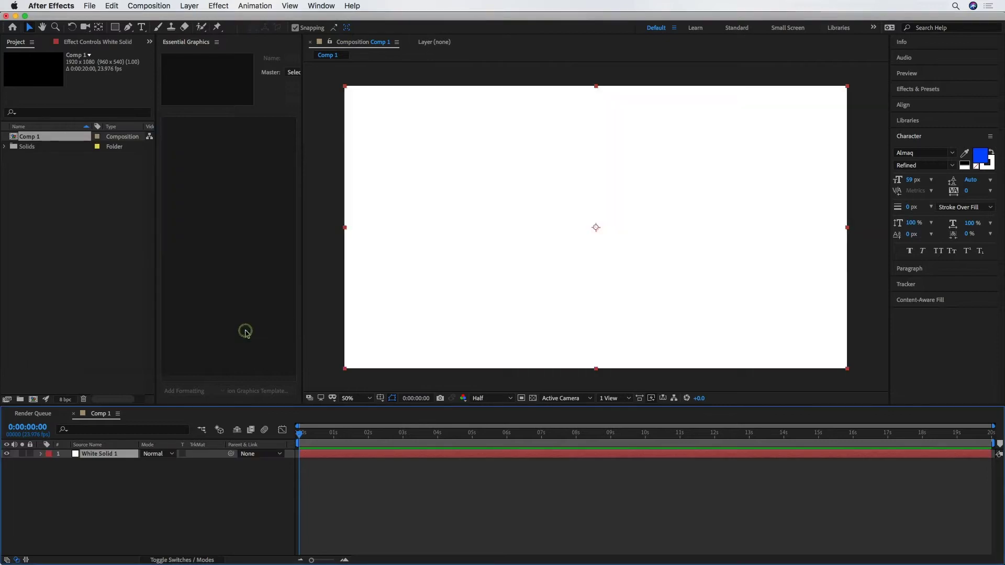
left_click(966, 90)
left_click(929, 104)
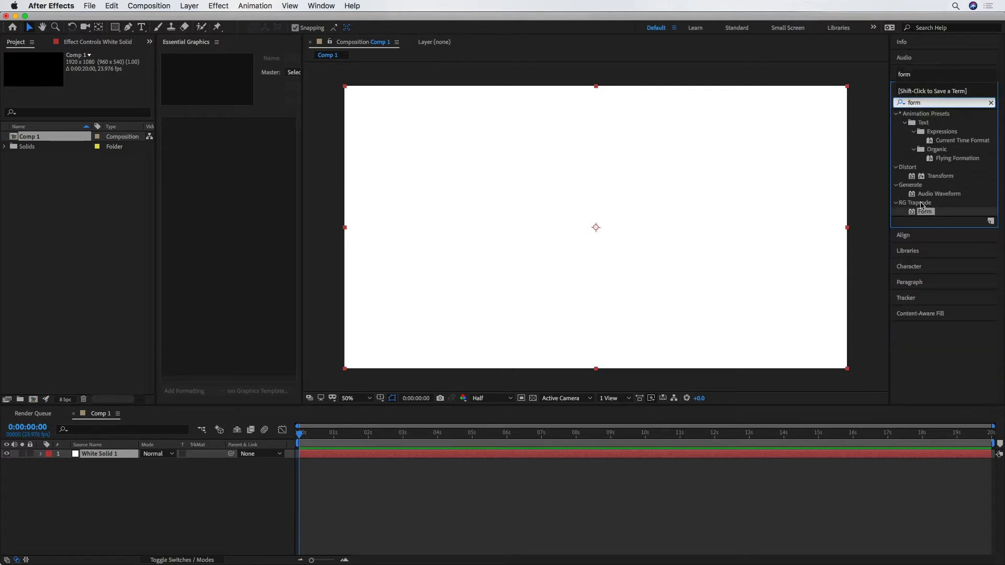
Drag Trapcode Form onto White Solid 1 so it renders a square particle grid.
left_click_drag(923, 214, 650, 213)
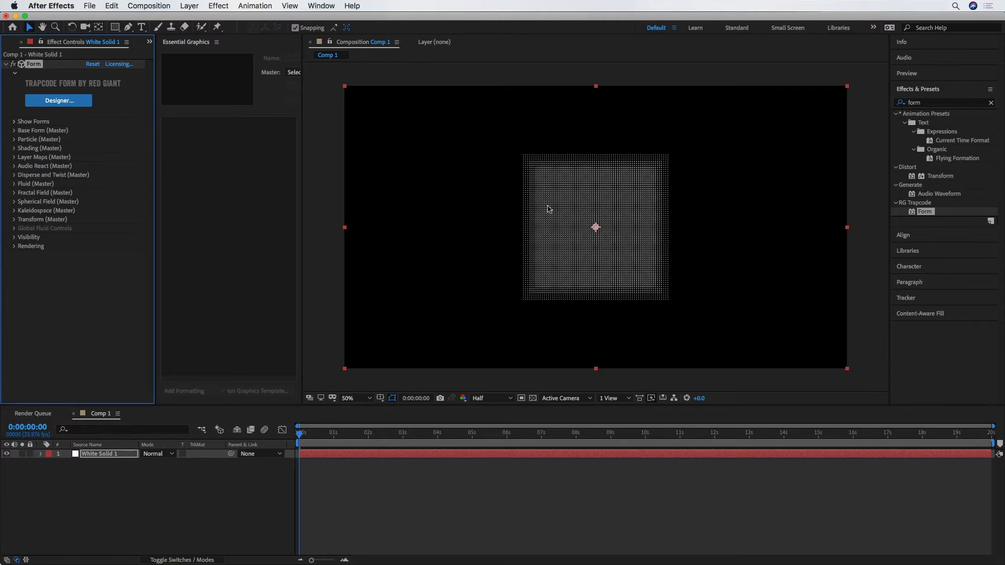
left_click(189, 6)
Add Camera 1 and orbit it to show the grid's stacked 3D particle planes, then select White Solid 1.
mouse_move(195, 19)
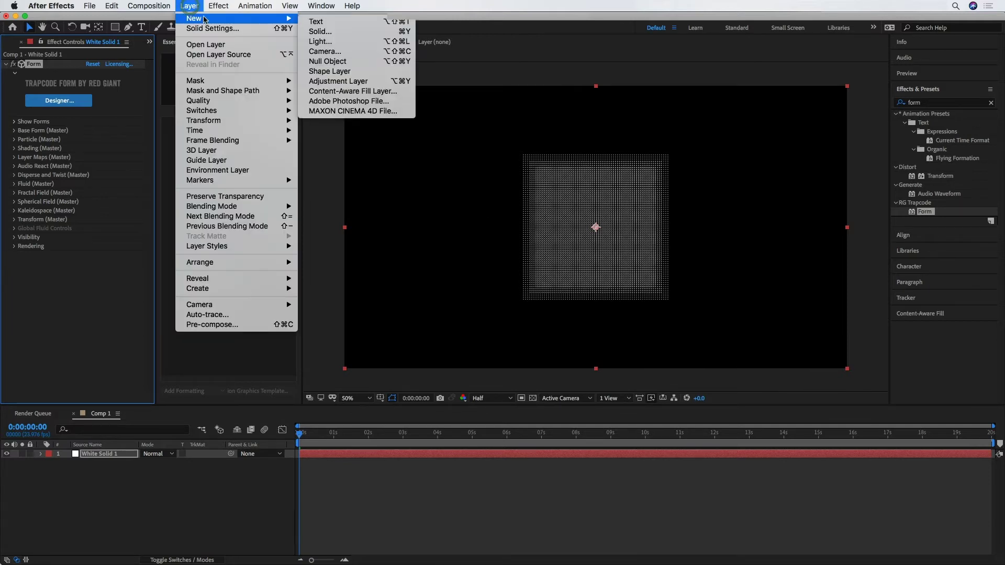
left_click(326, 51)
left_click(662, 406)
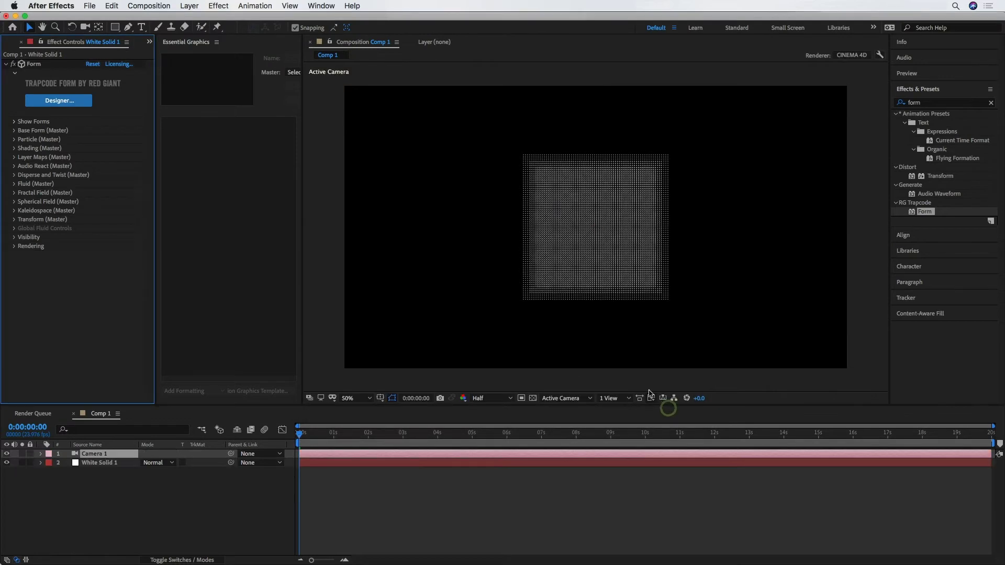
key("c")
mouse_move(595, 211)
left_mouse_down()
mouse_move(602, 231)
mouse_move(674, 231)
mouse_move(565, 229)
mouse_move(579, 220)
left_mouse_up()
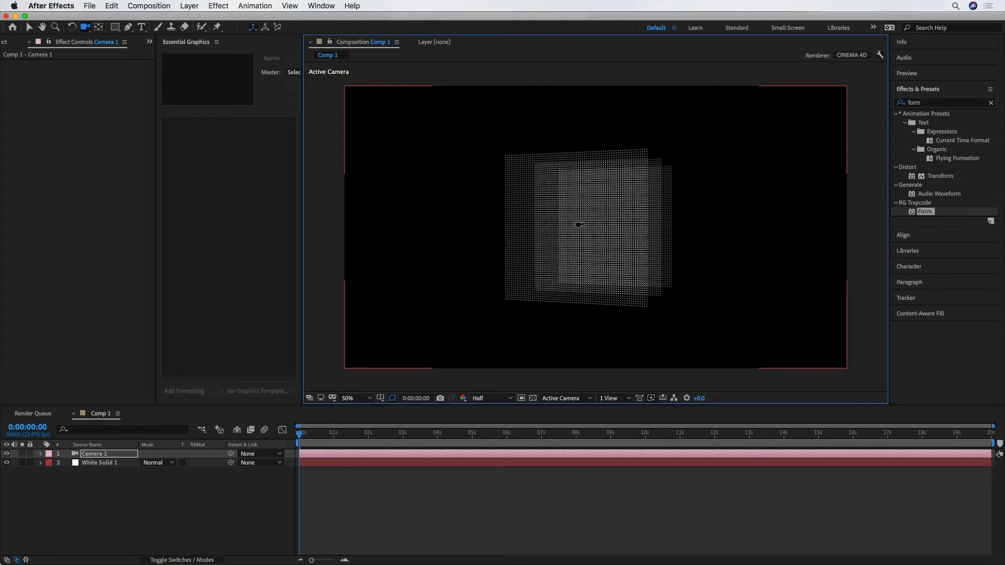
left_click(97, 462)
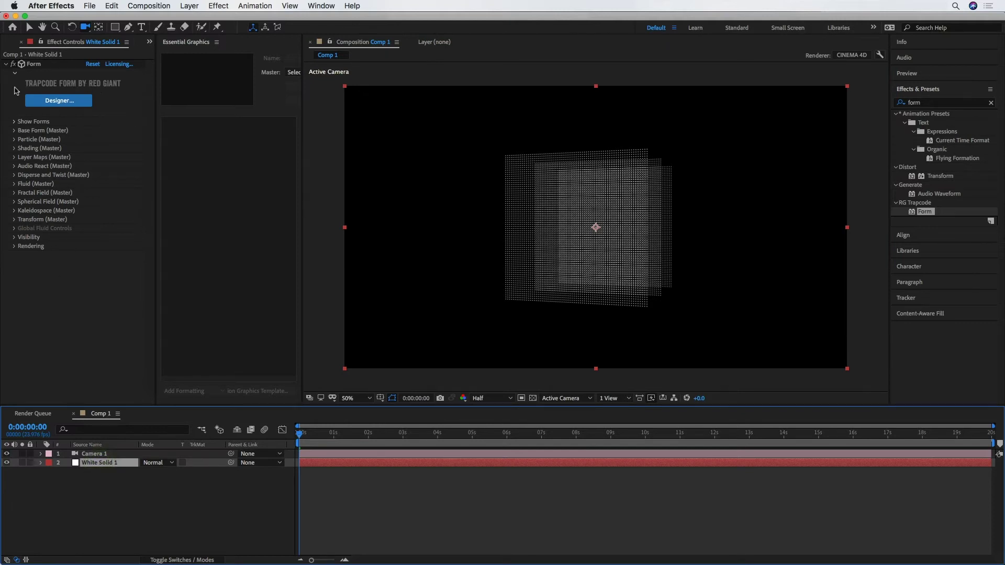
Set Form's Base Form Particles in X and Particles in Y both to 15.
left_click(14, 131)
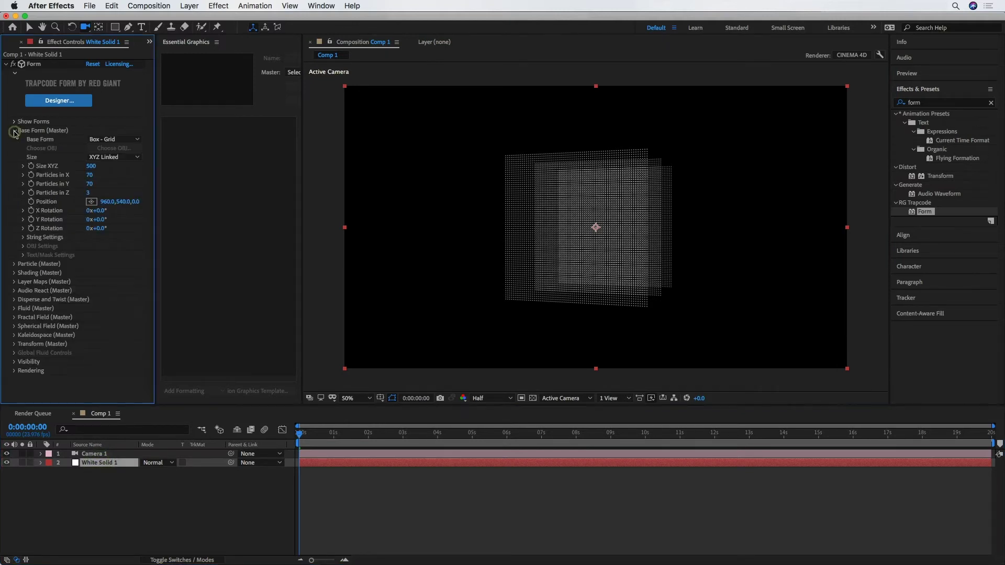
left_click(89, 175)
type("15")
left_click(92, 184)
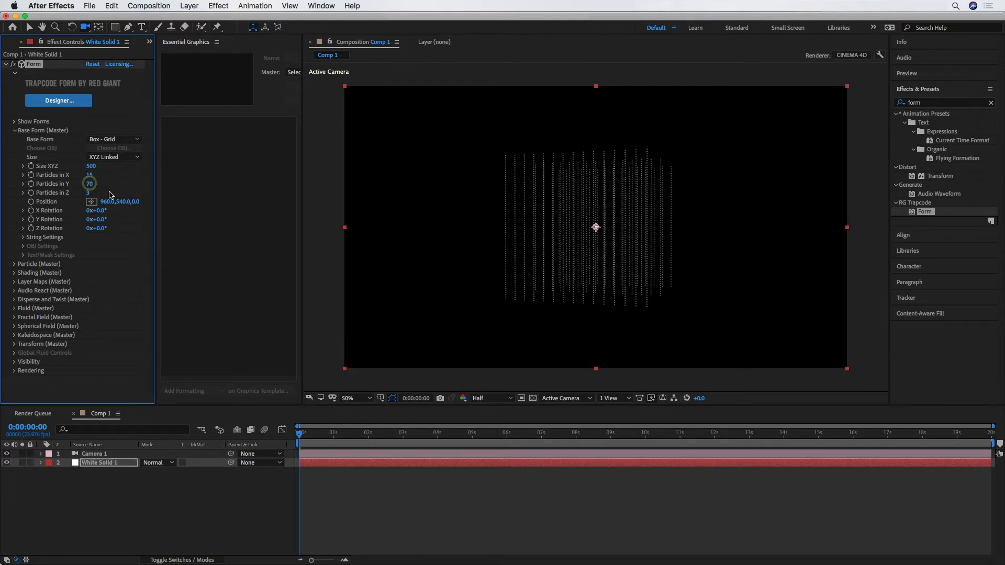
type("15")
key("Return")
left_click_drag(489, 239, 564, 236)
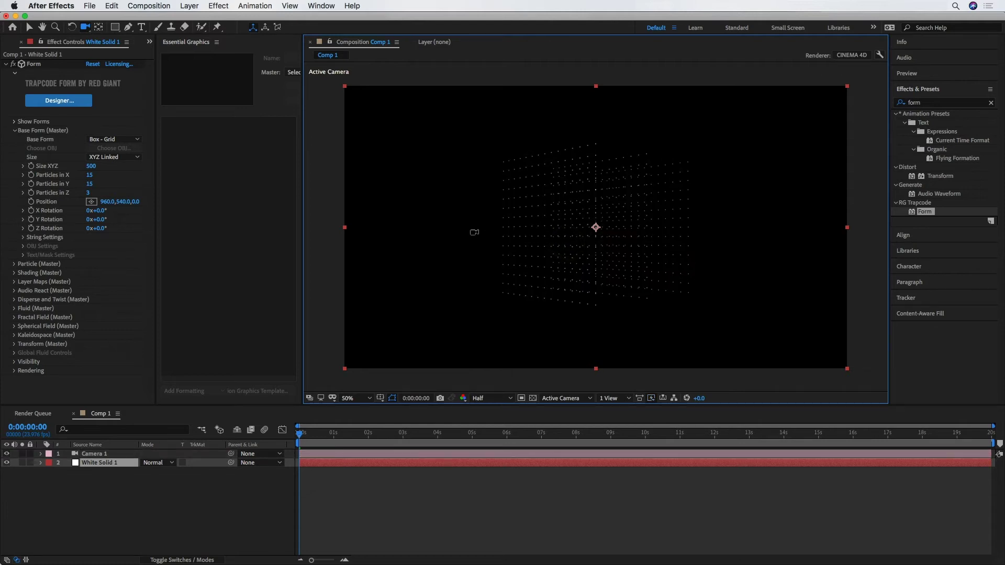
Scrub Form's Disperse up to 739 to scatter the lattice into random stars.
left_click(15, 130)
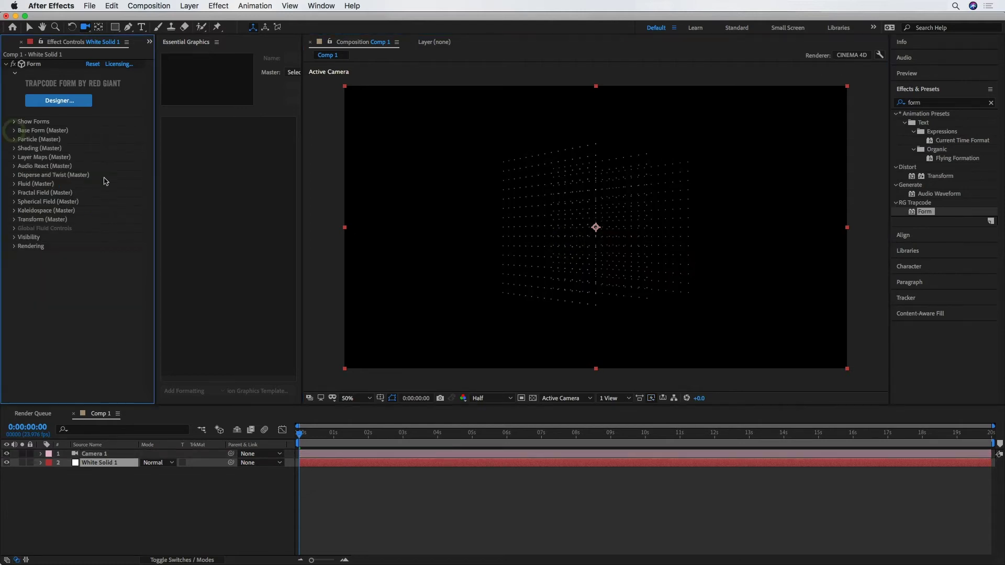
left_click(16, 176)
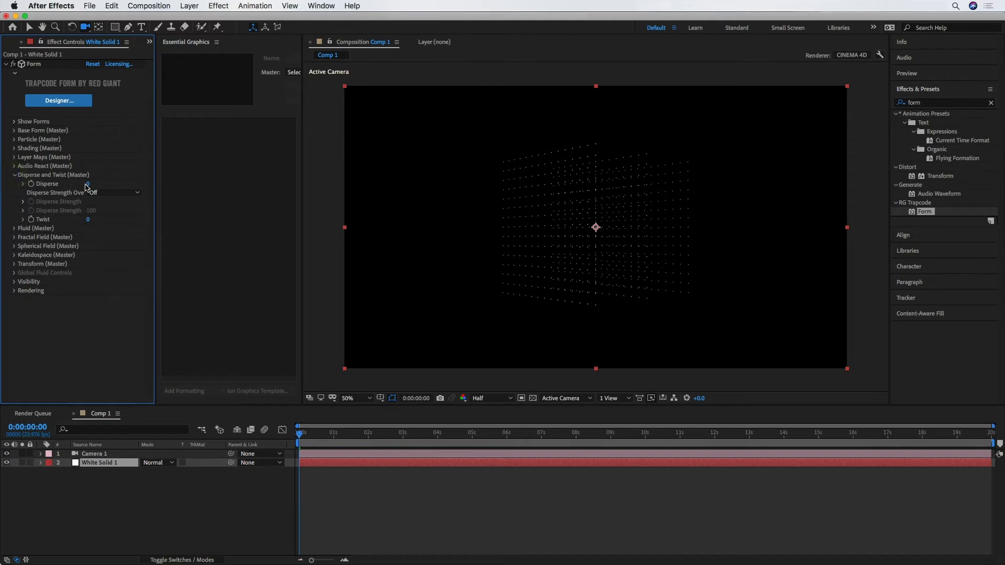
left_click_drag(87, 184, 306, 197)
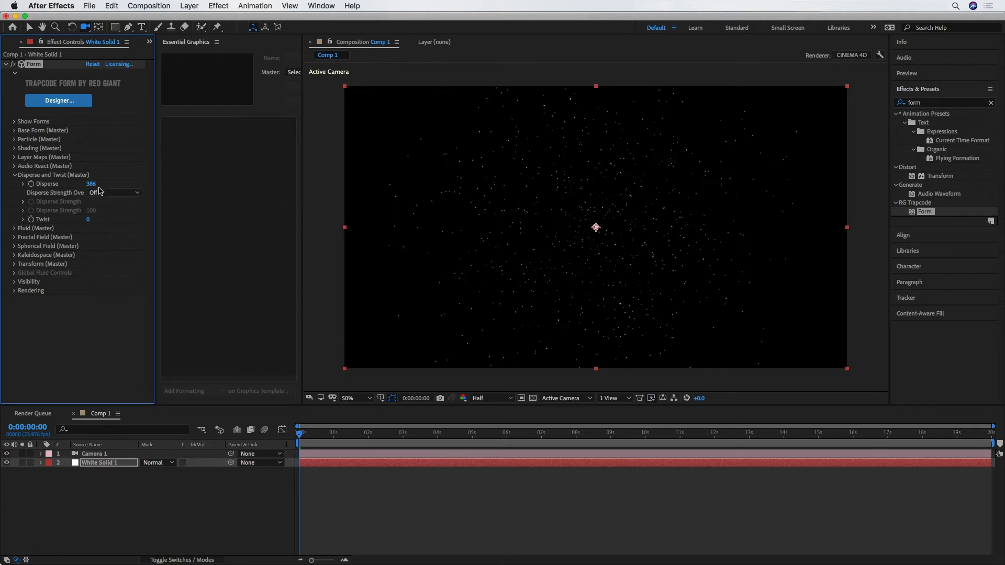
left_click_drag(92, 184, 253, 198)
left_click_drag(90, 183, 130, 189)
Set Form's Particle Size Random to 73% and Opacity Random to 23%.
left_click(14, 140)
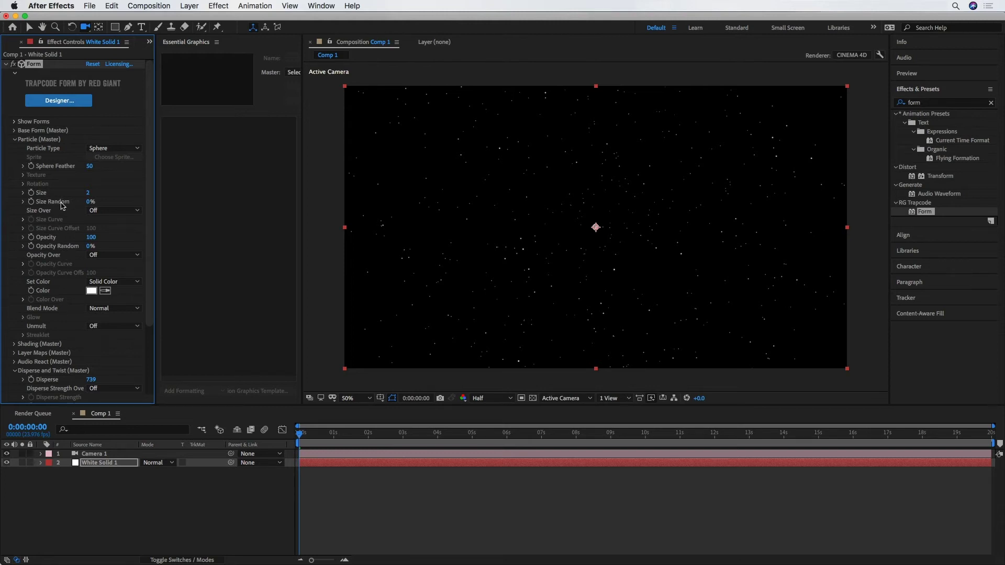
left_click_drag(88, 202, 128, 205)
left_click_drag(87, 246, 97, 246)
Add a Camera 1 Position keyframe at 0:00:00 and end the work area at about 7 seconds.
left_click(40, 454)
left_click(50, 463)
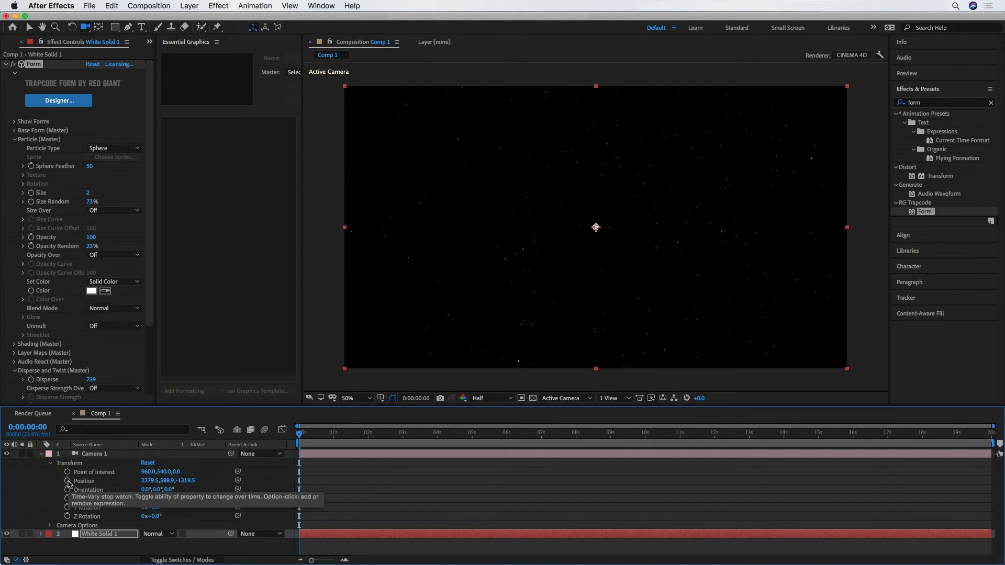
left_click(67, 480)
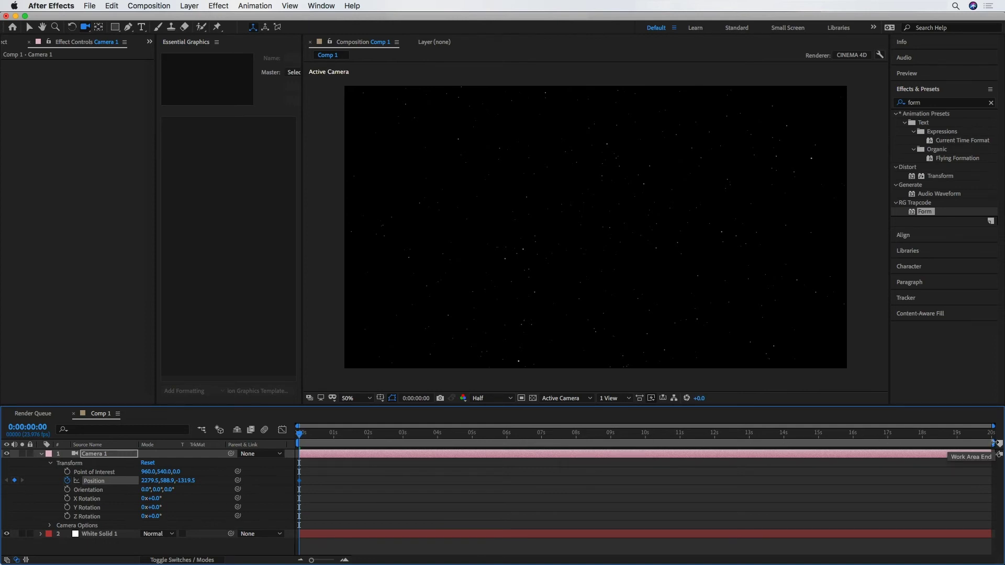
left_click_drag(991, 444, 542, 451)
Trim the composition to the 7-second work area and preview it.
right_click(524, 443)
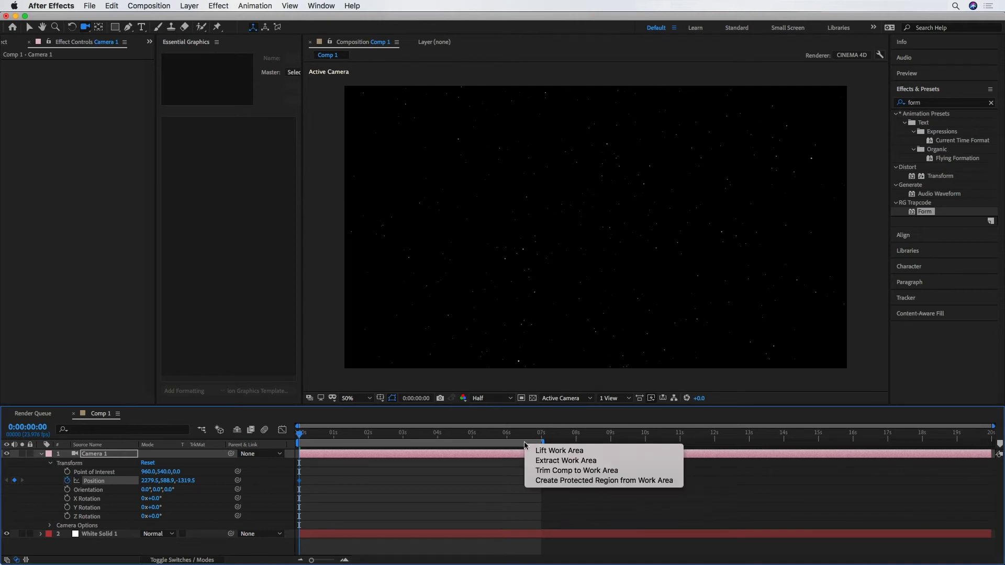
left_click(556, 471)
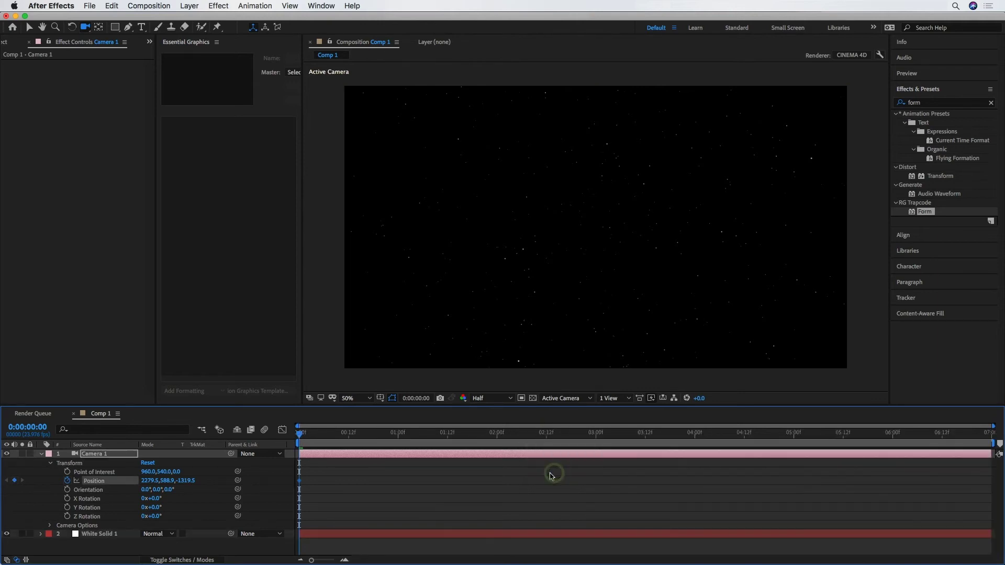
key("space")
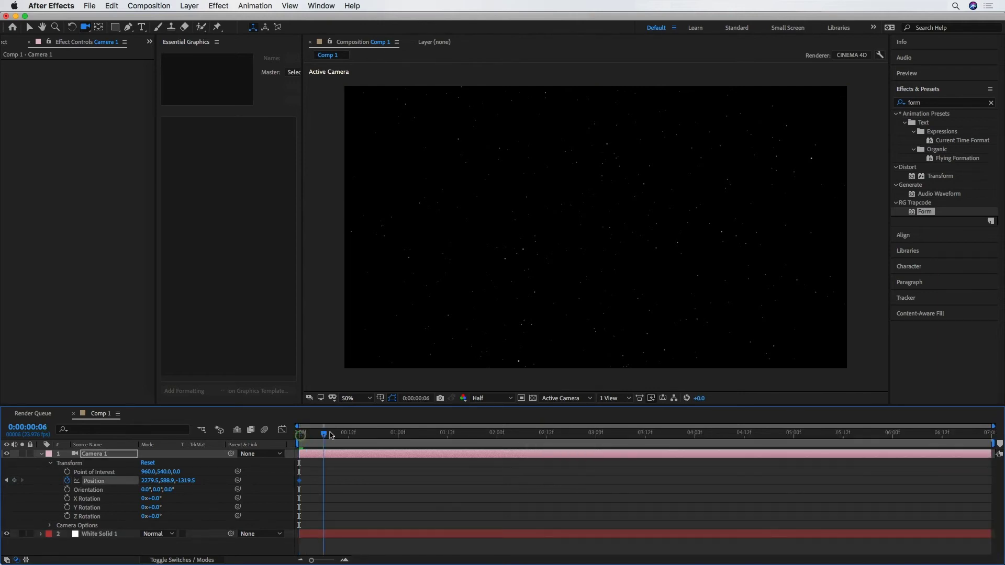
key("space")
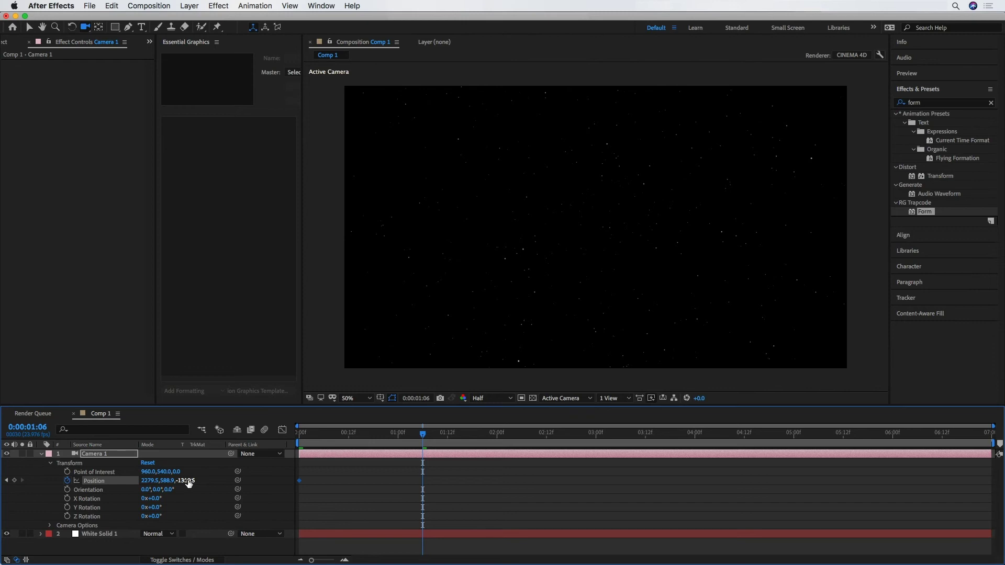
Push Camera 1's Position forward with an end keyframe near 7 seconds, then preview the fly-through.
left_click_drag(189, 483, 478, 482)
left_click_drag(566, 480, 641, 479)
left_click_drag(424, 482, 992, 490)
left_click_drag(423, 433, 299, 432)
key("space")
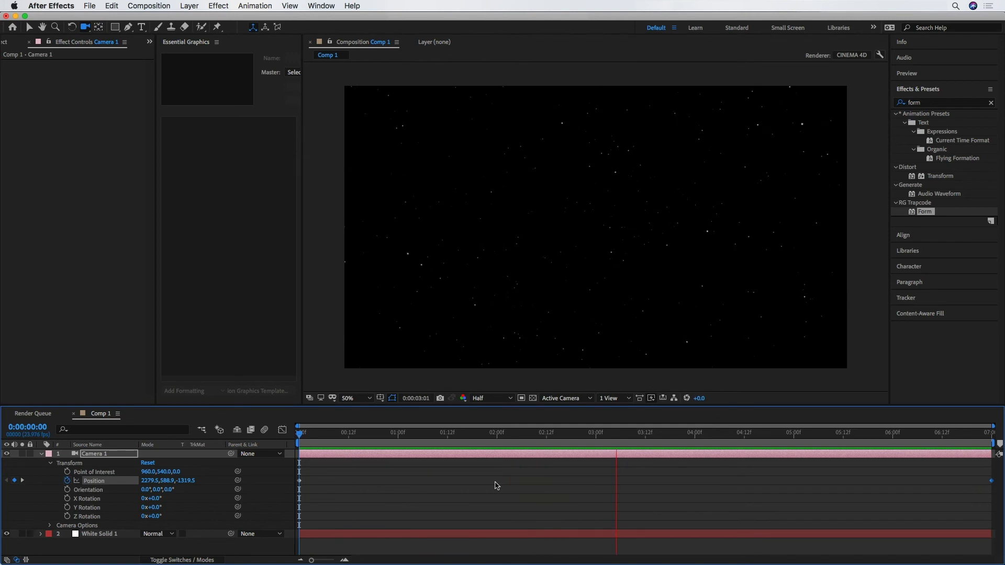
key("space")
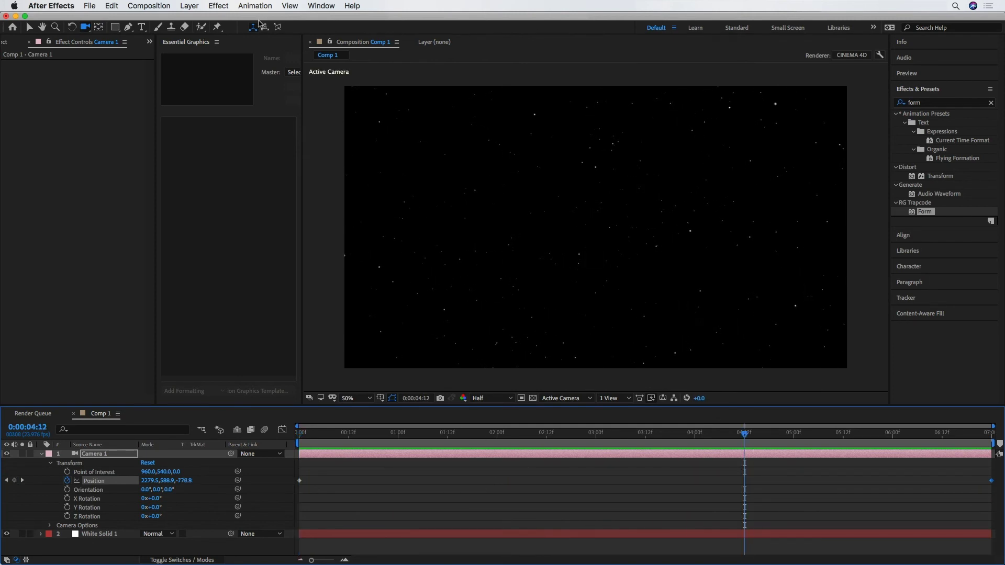
Add a centred text layer reading 'STAR FIELD'.
left_click(189, 6)
mouse_move(195, 19)
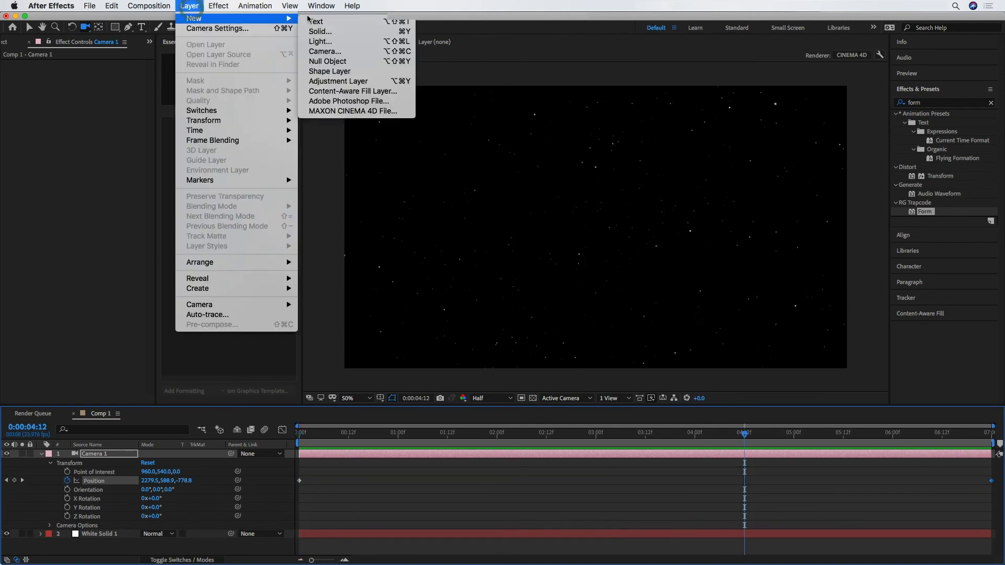
left_click(335, 22)
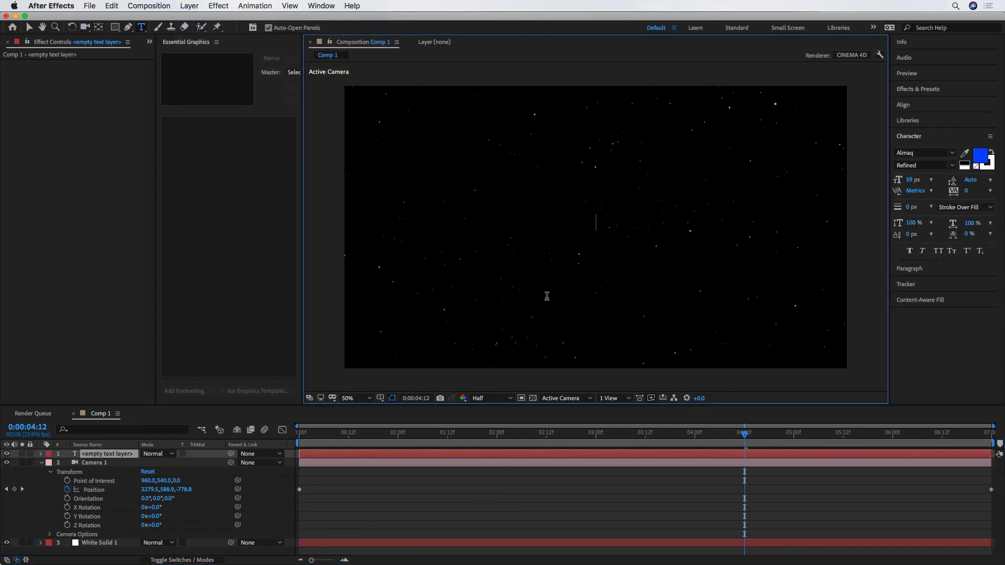
type("S")
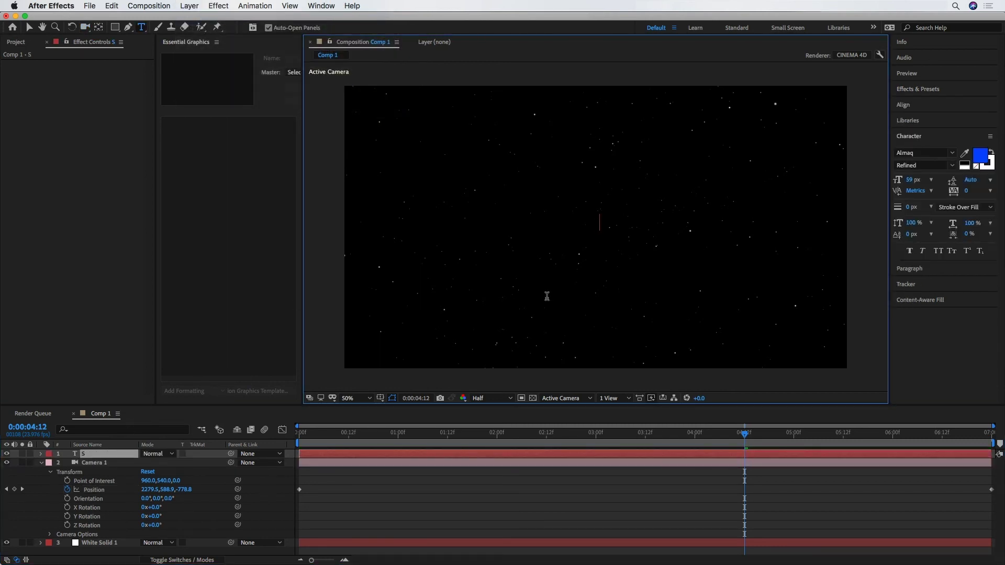
type("TAR FIELD")
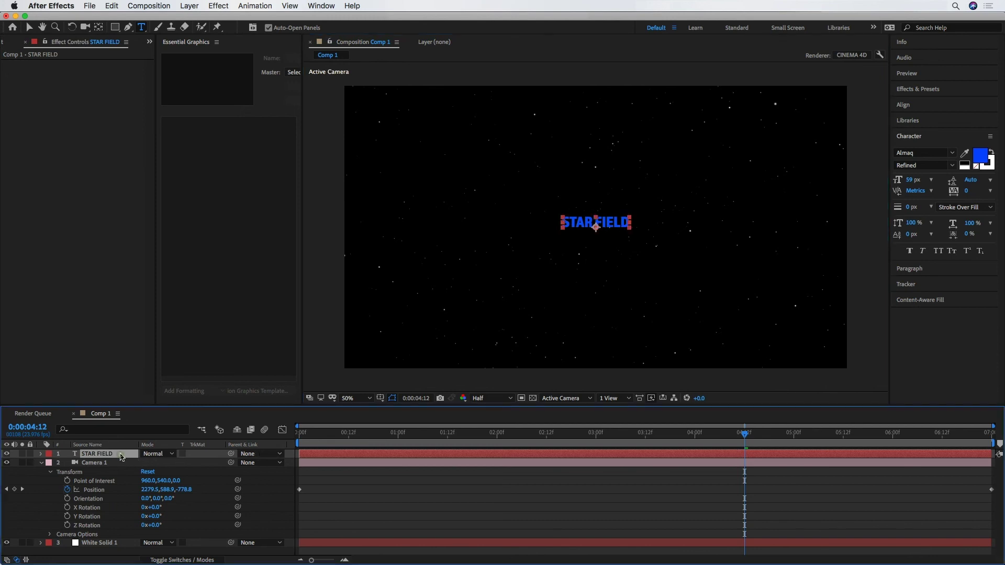
Make the STAR FIELD text a 3D layer and preview the camera flying toward it.
left_click(178, 559)
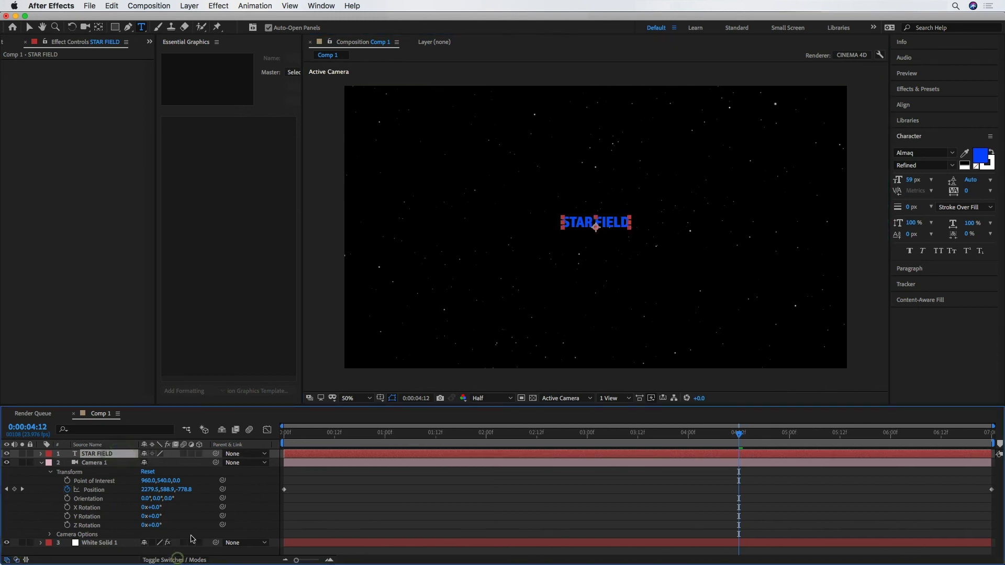
left_click(200, 454)
key("Caps_Lock")
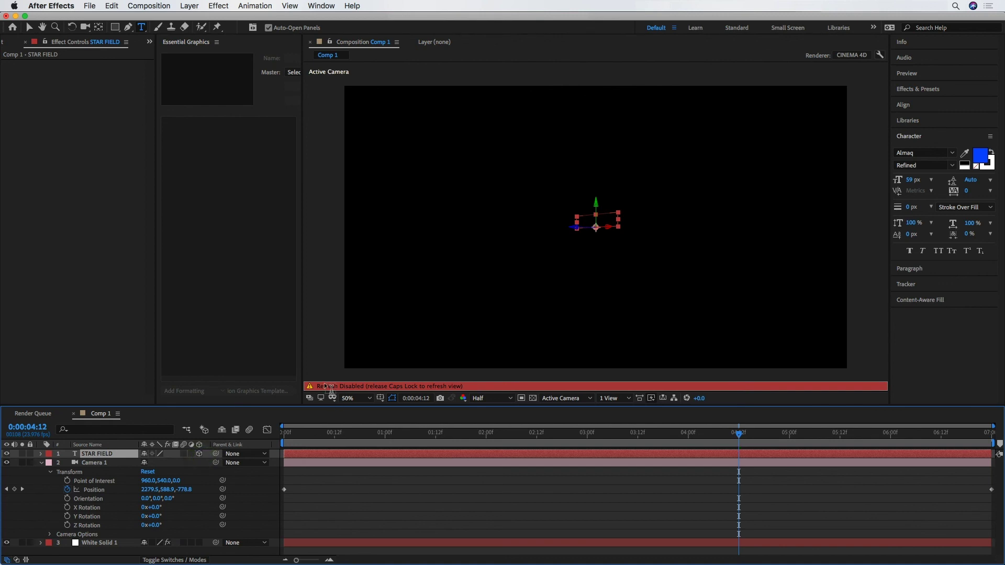
key("Caps_Lock")
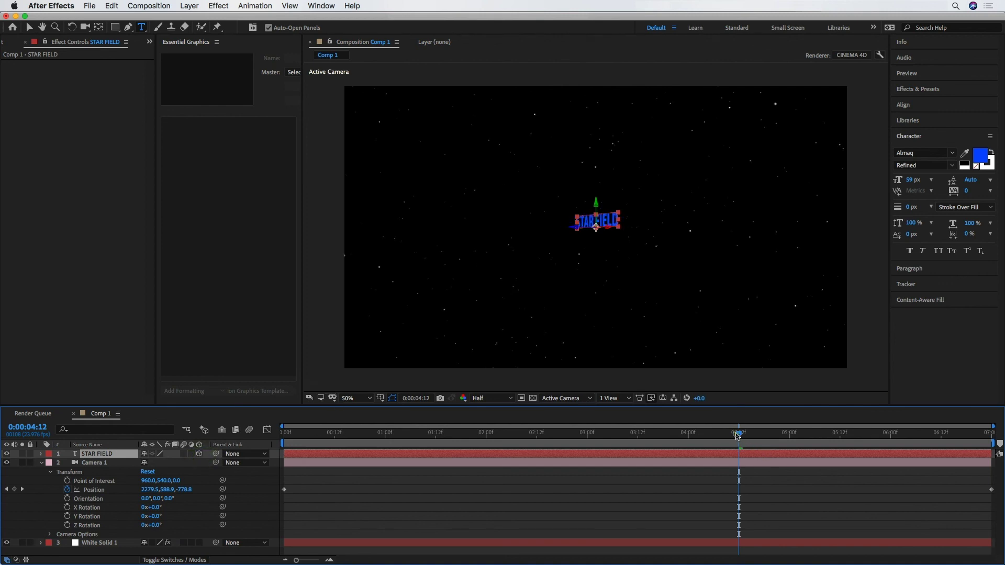
left_click_drag(738, 436, 284, 435)
key("space")
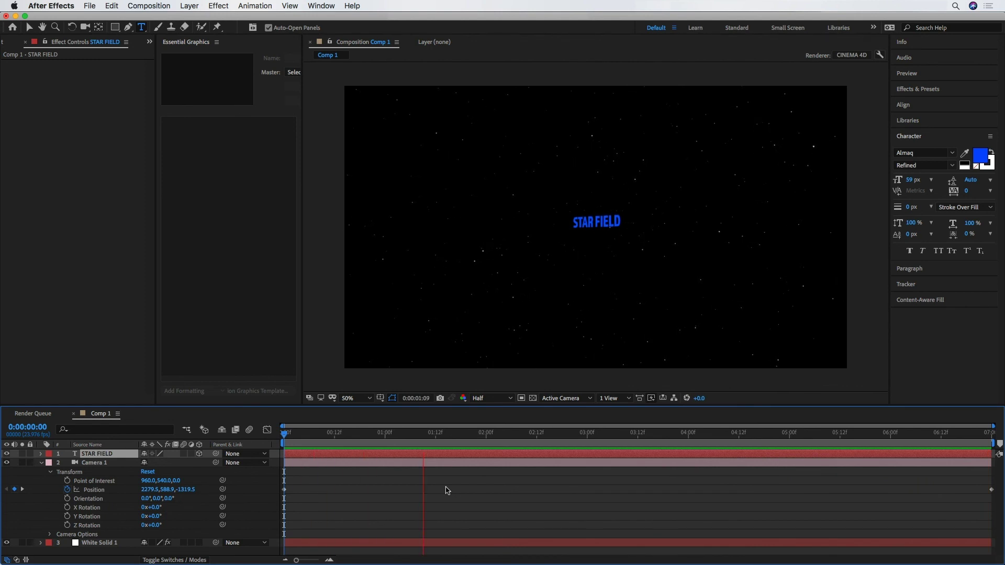
key("space")
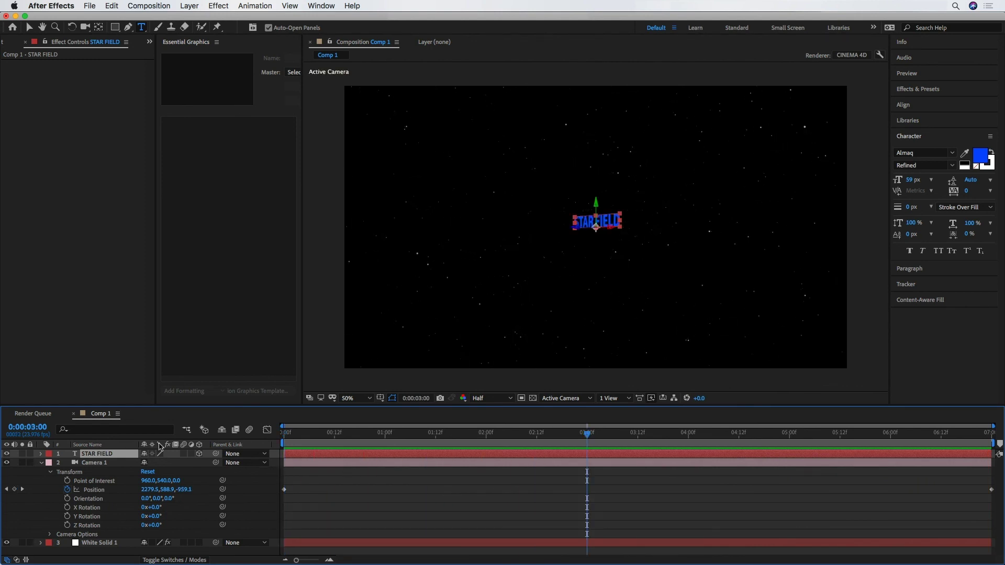
Scale the STAR FIELD text layer up to 267% and preview the comp from the start.
left_click(42, 455)
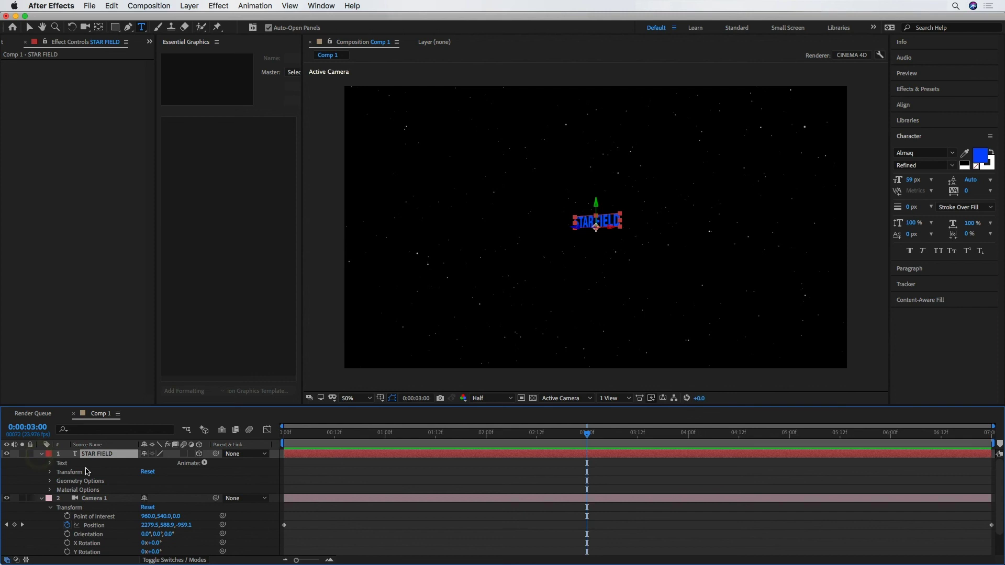
left_click(51, 472)
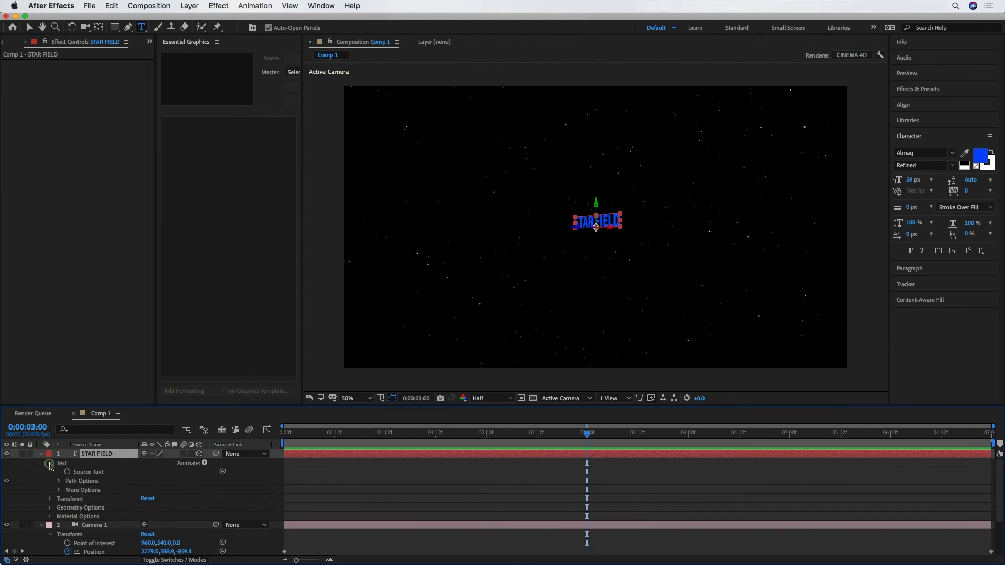
left_click_drag(189, 498, 276, 497)
key("Home")
key("space")
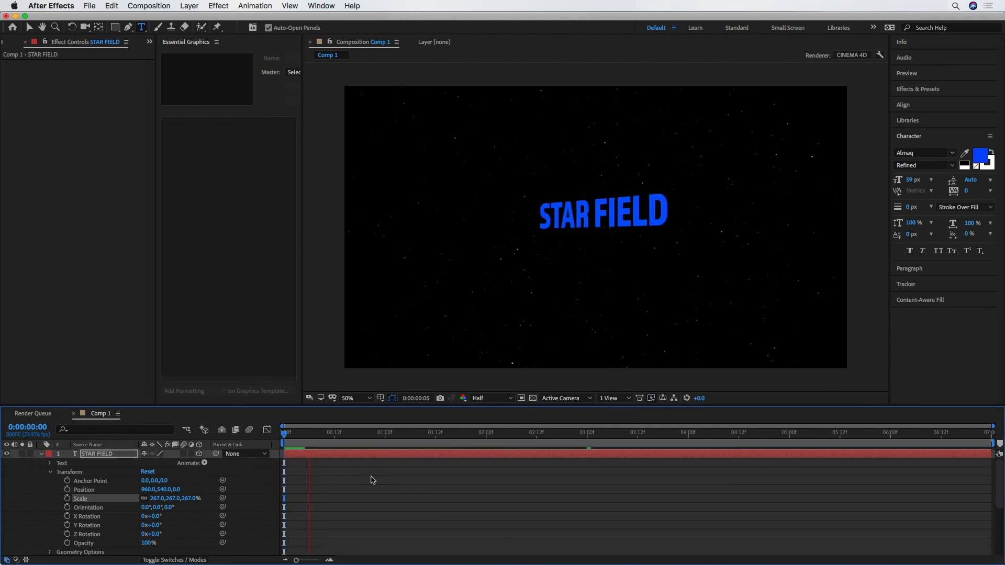